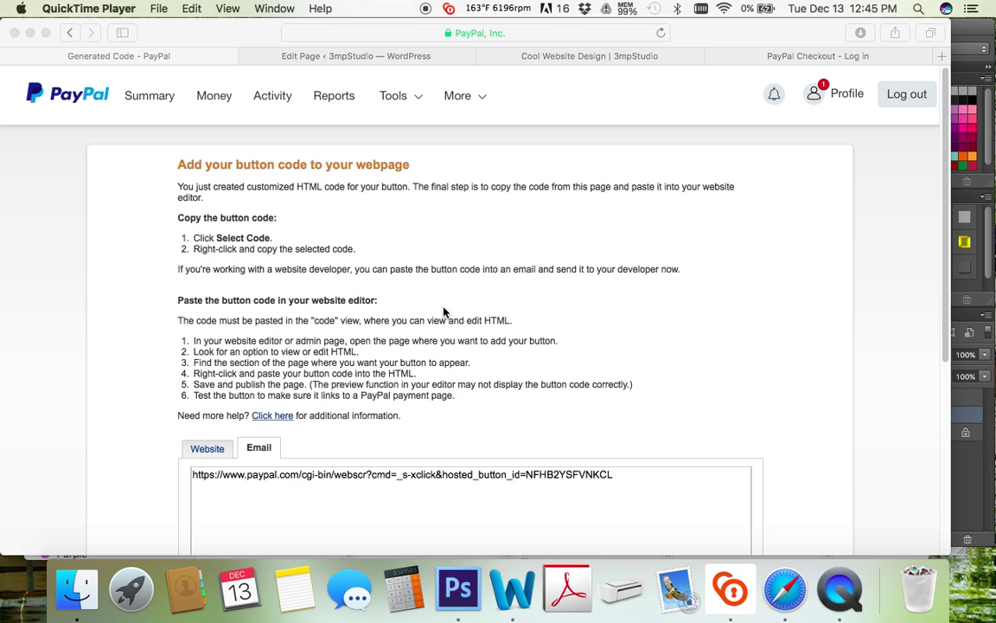
- Copy the PayPal email checkout link from the code box and return to the WordPress page editor
click(446, 426)
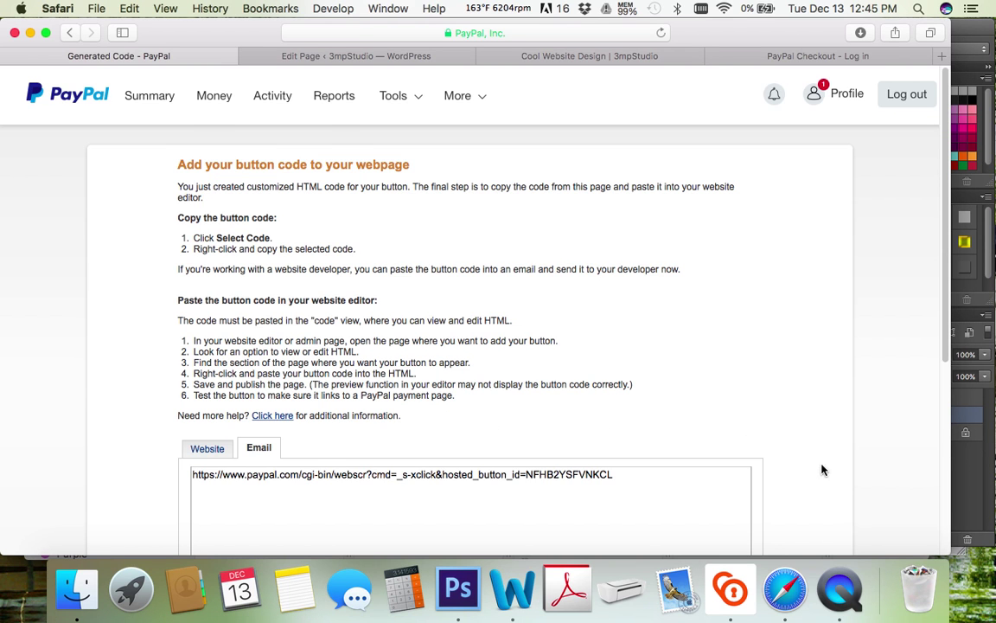
scroll(818, 468, down, 3)
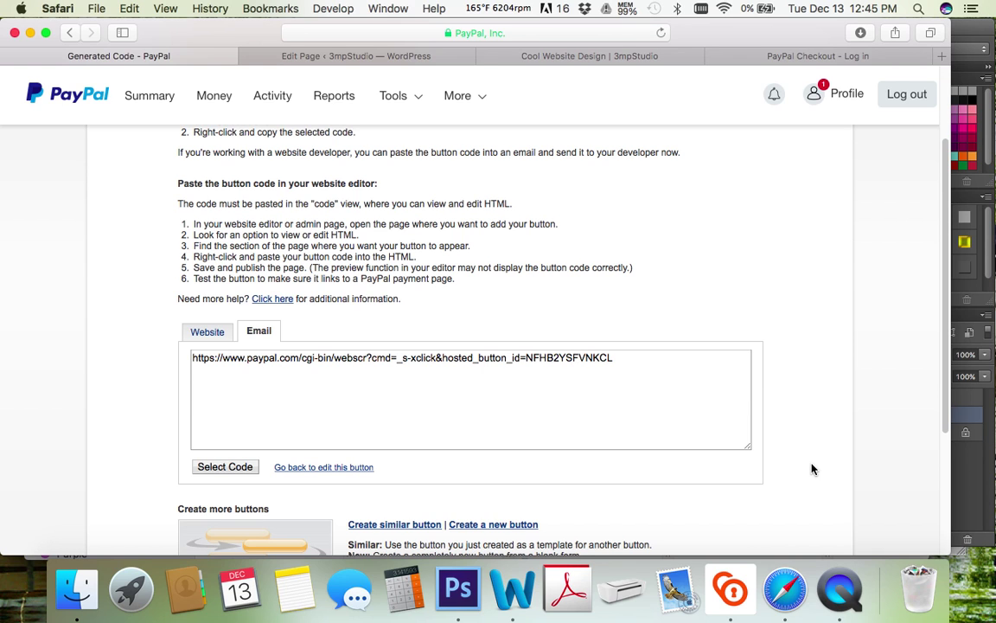
click(648, 402)
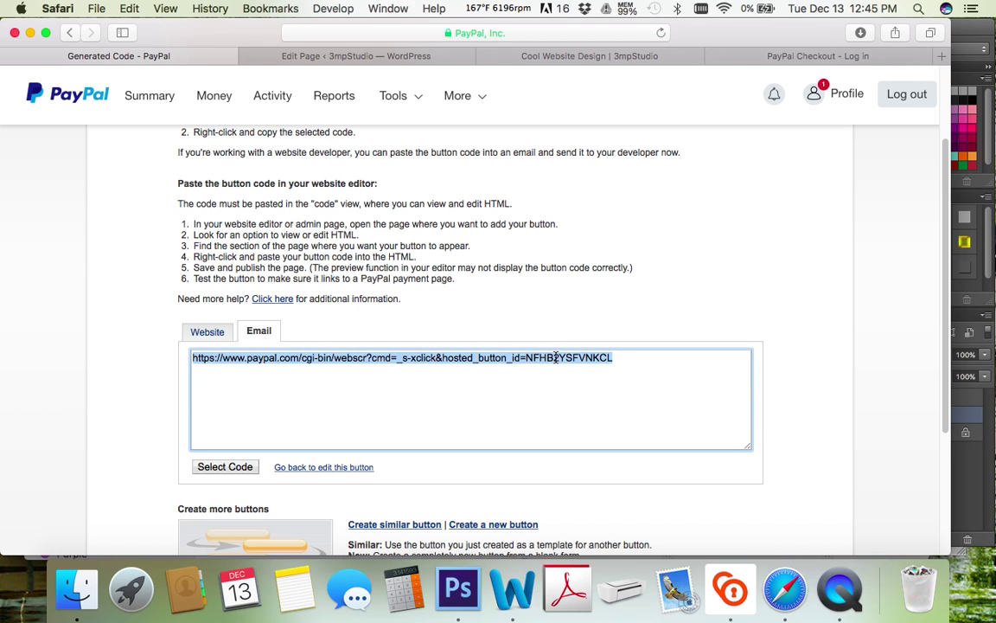
click(616, 360)
right_click(587, 331)
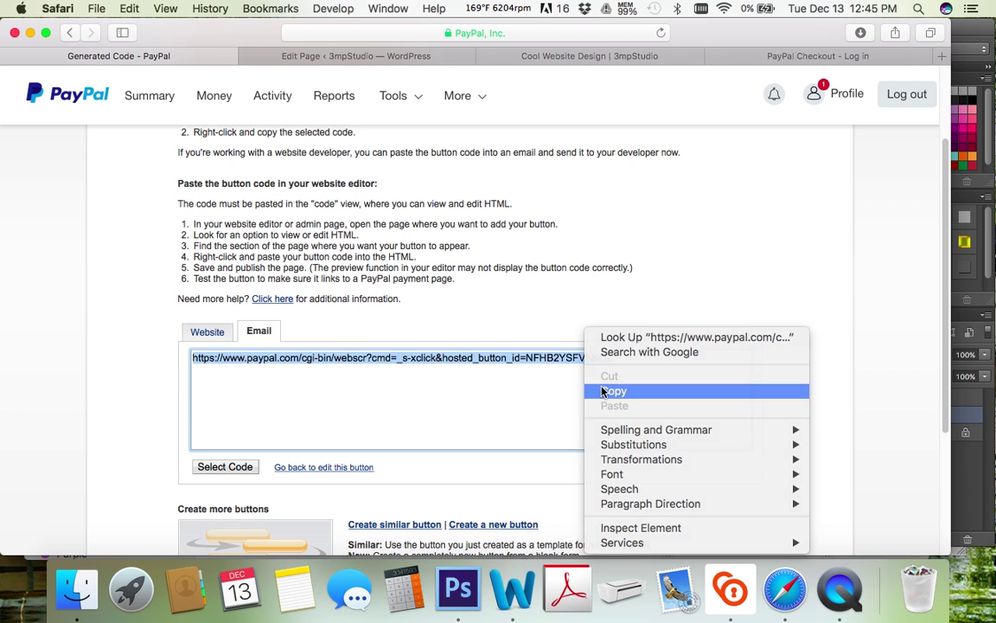
click(611, 391)
key(ctrl+Tab)
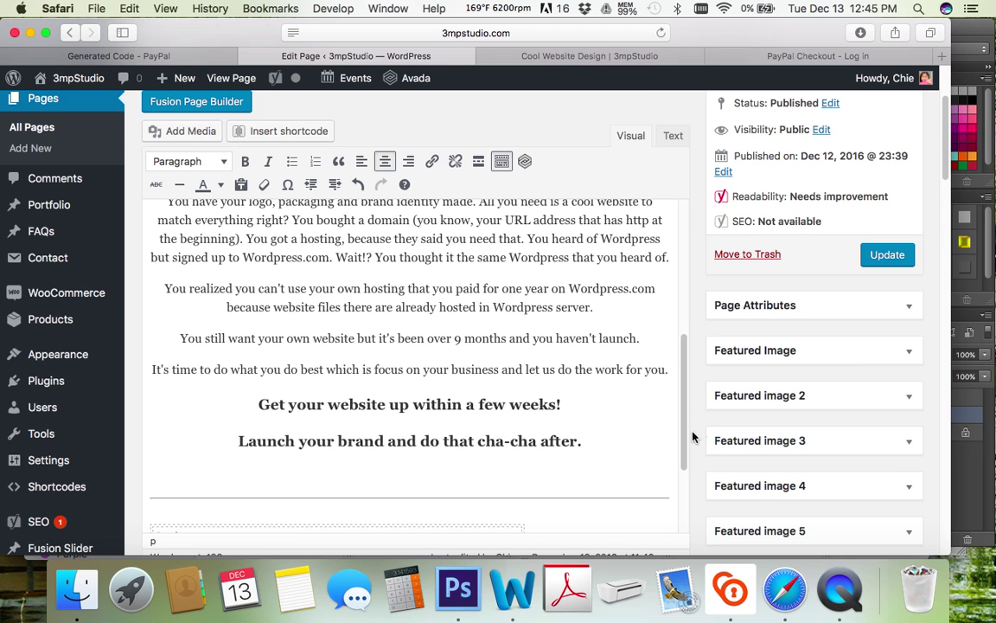
- Review the page content and check its HTML in the Text view before returning to Visual
scroll(701, 443, up, 3)
scroll(698, 444, up, 1)
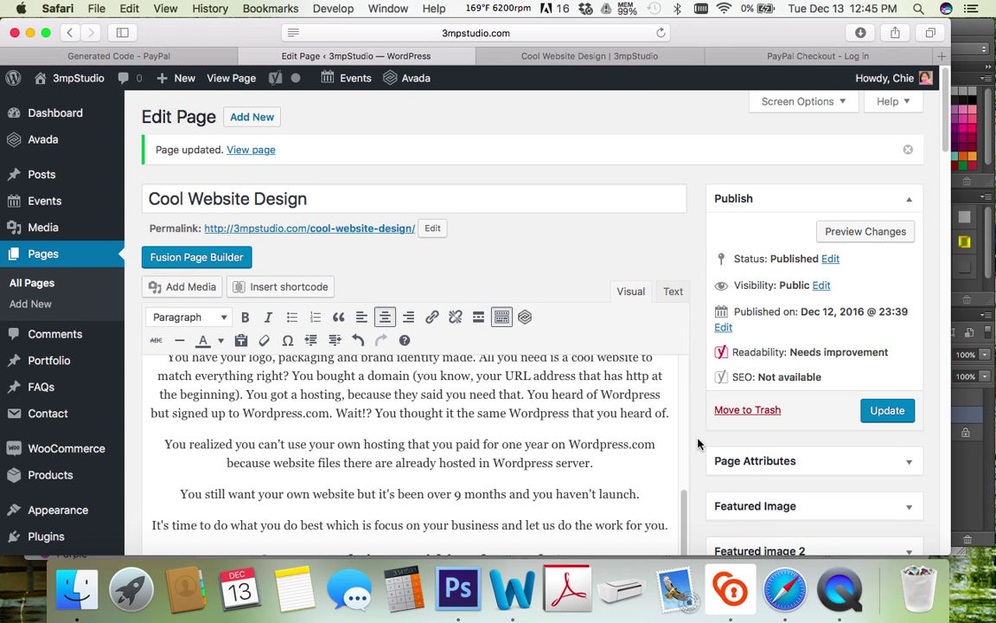
scroll(699, 444, down, 3)
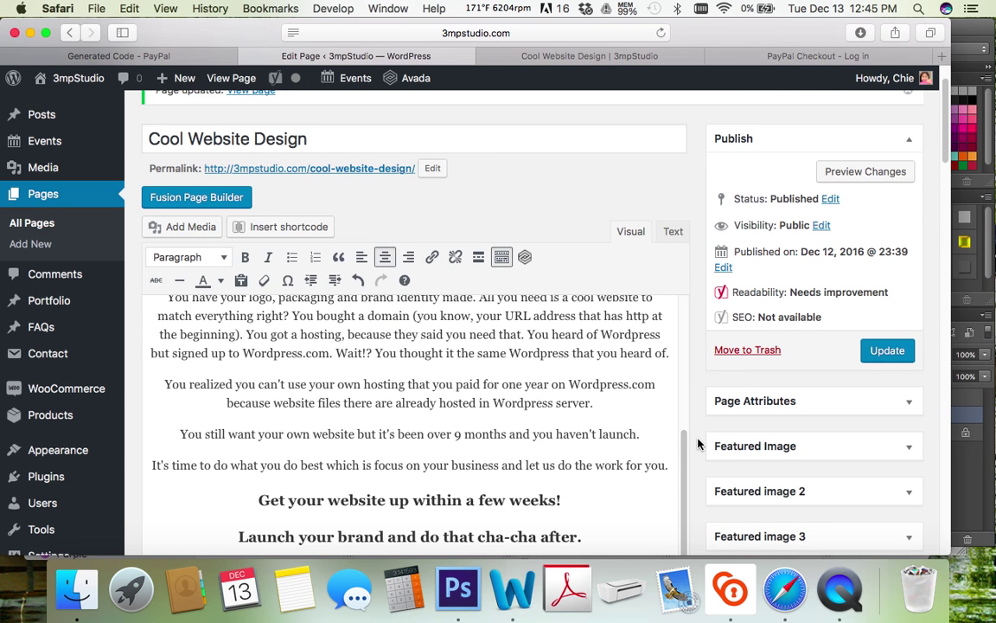
scroll(698, 450, down, 1)
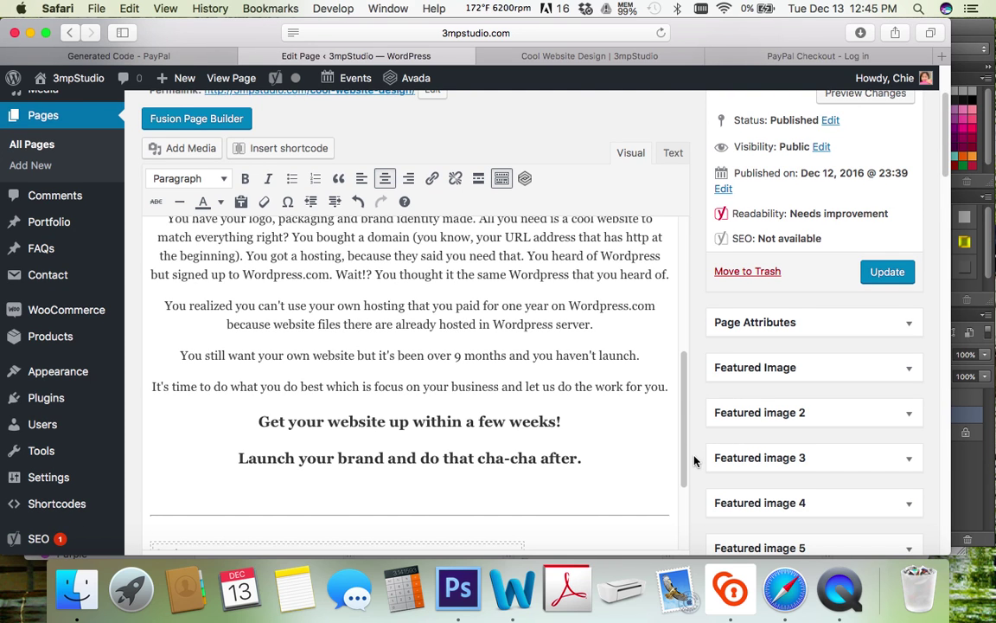
scroll(695, 462, up, 2)
scroll(693, 468, up, 2)
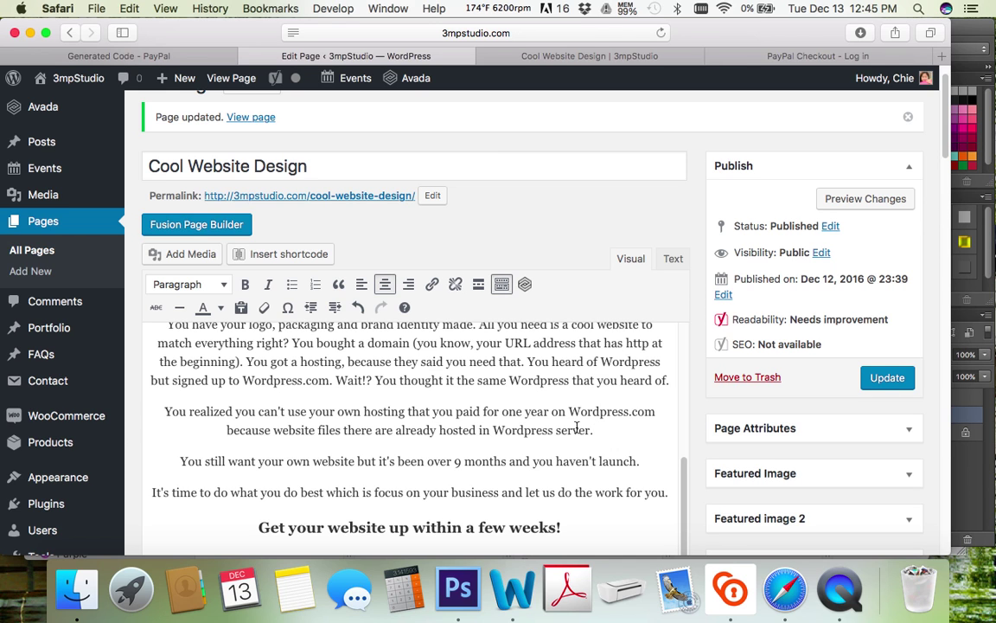
click(673, 259)
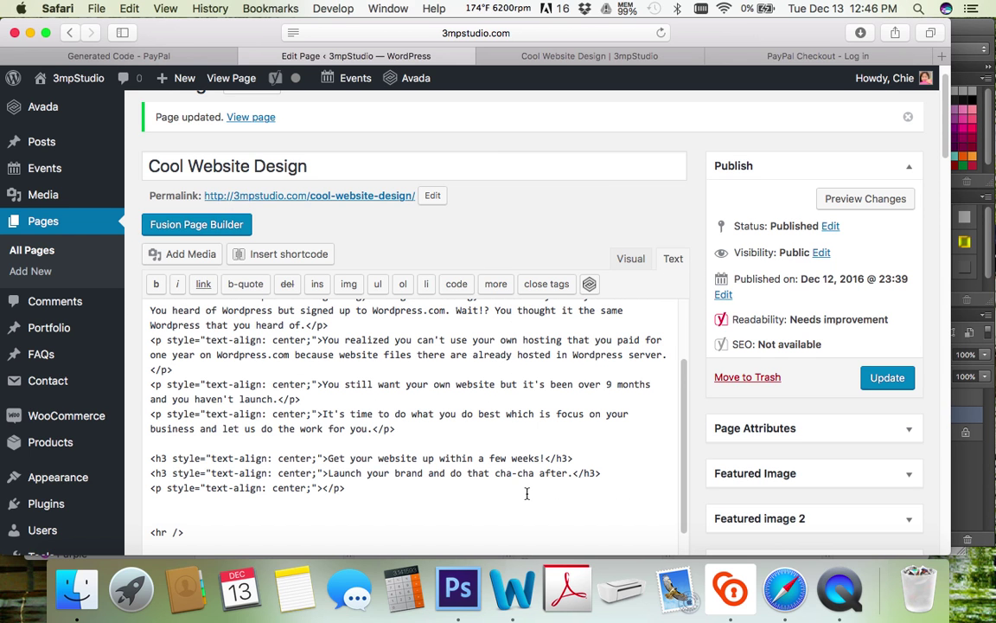
click(631, 259)
- Add a centred empty paragraph below the 'cha-cha after.' heading and open Add Media
scroll(582, 432, down, 3)
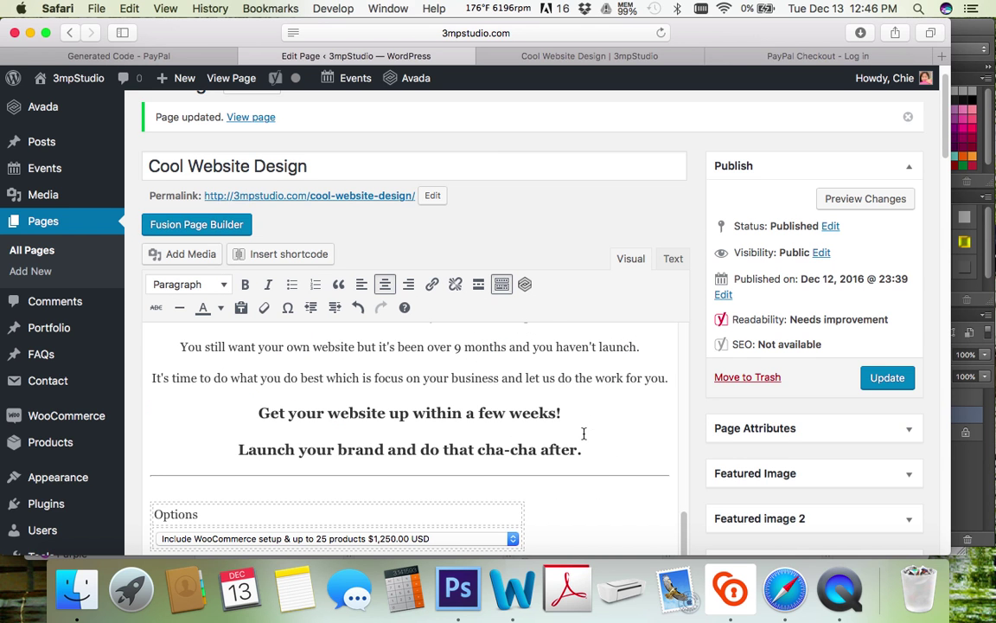
click(596, 448)
key(Return)
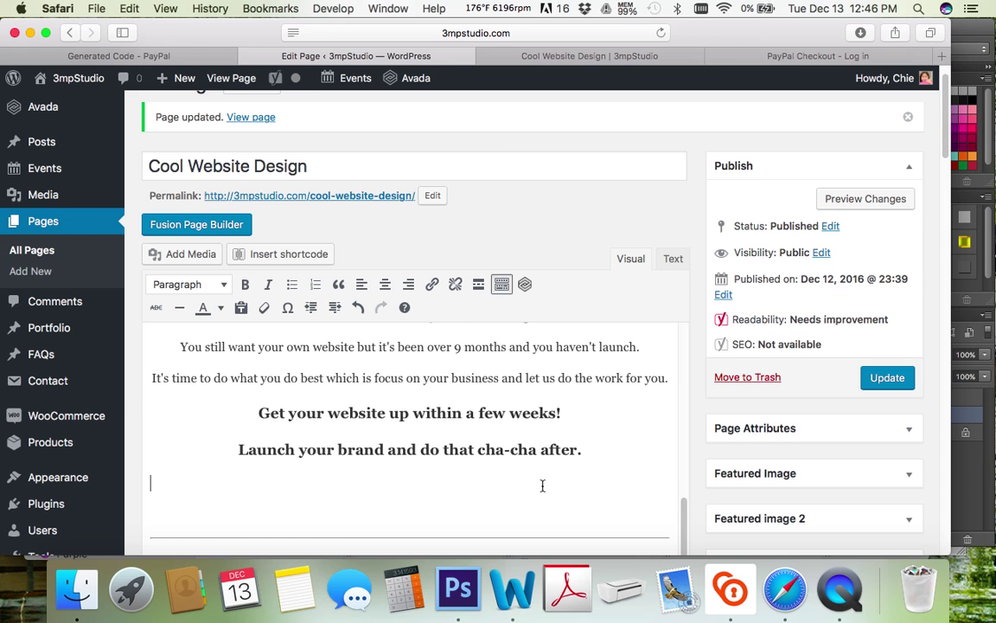
click(385, 285)
click(180, 253)
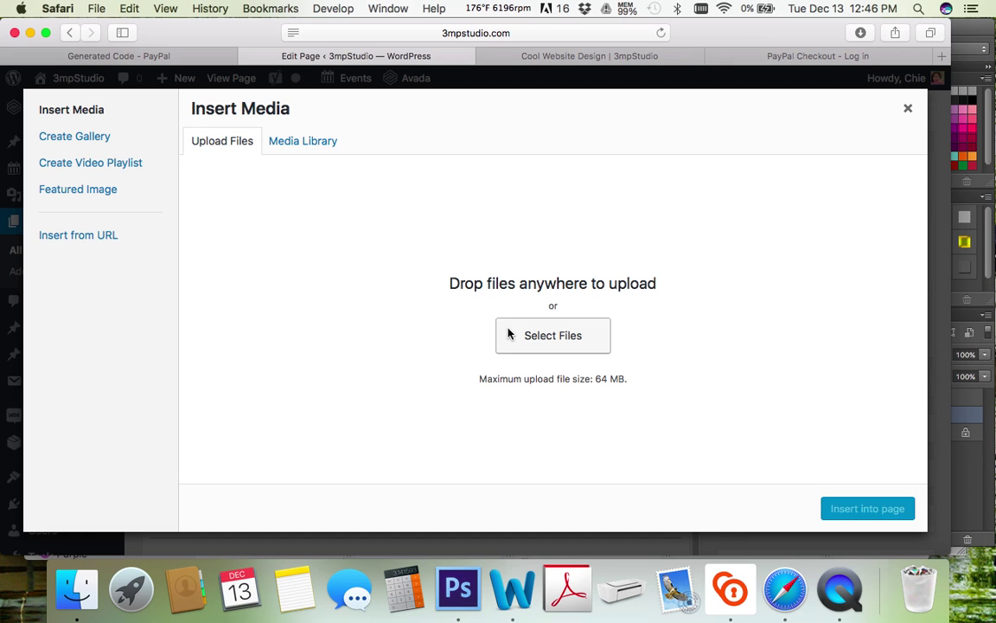
- Upload Launchmysite.png from the PHOTO STOCKS > Buttons folder as the START MY WEBSITE button
click(509, 334)
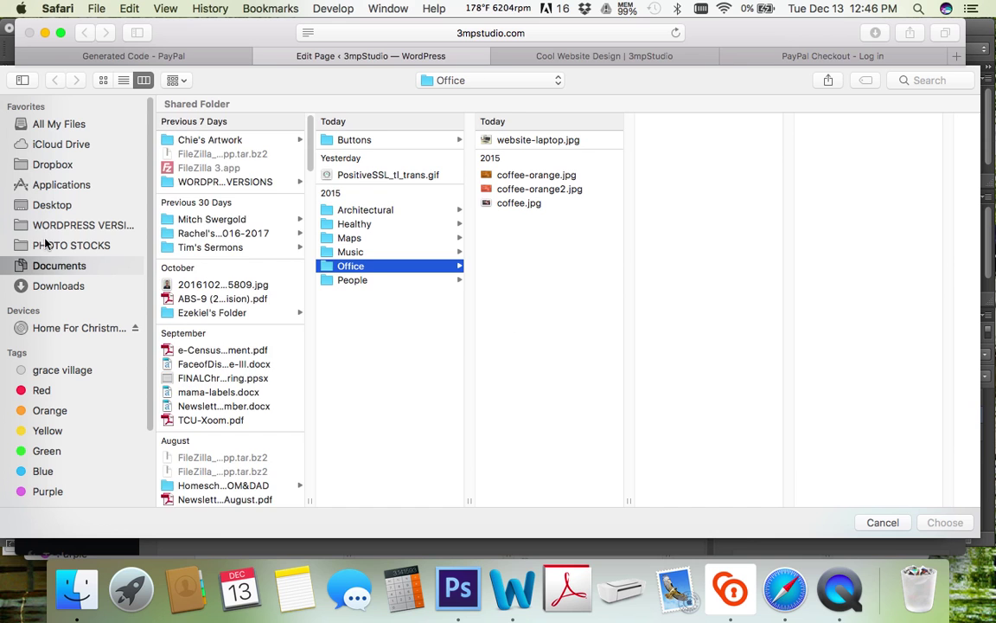
click(113, 245)
click(287, 142)
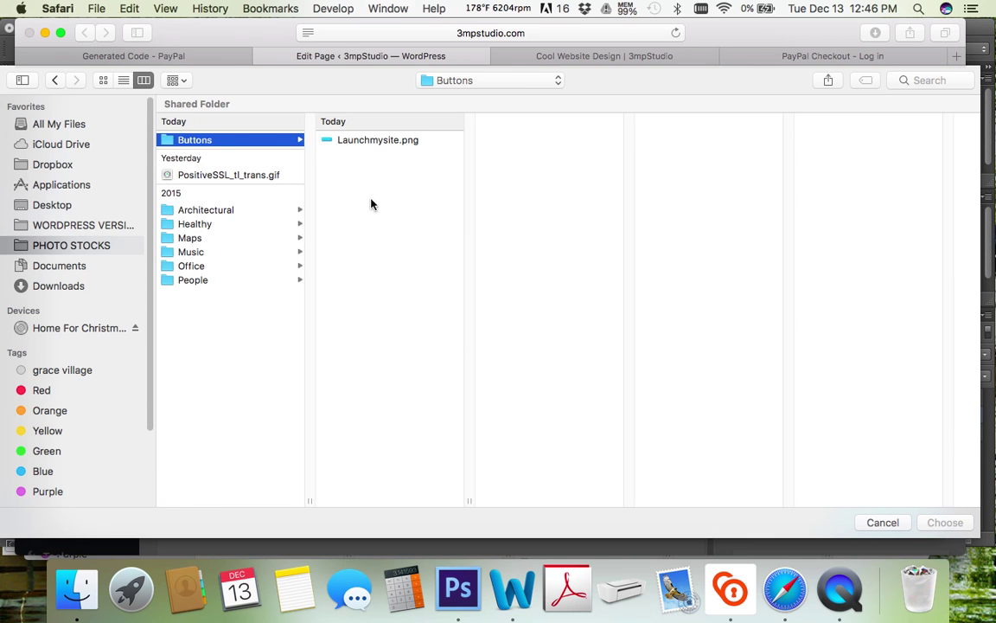
click(395, 142)
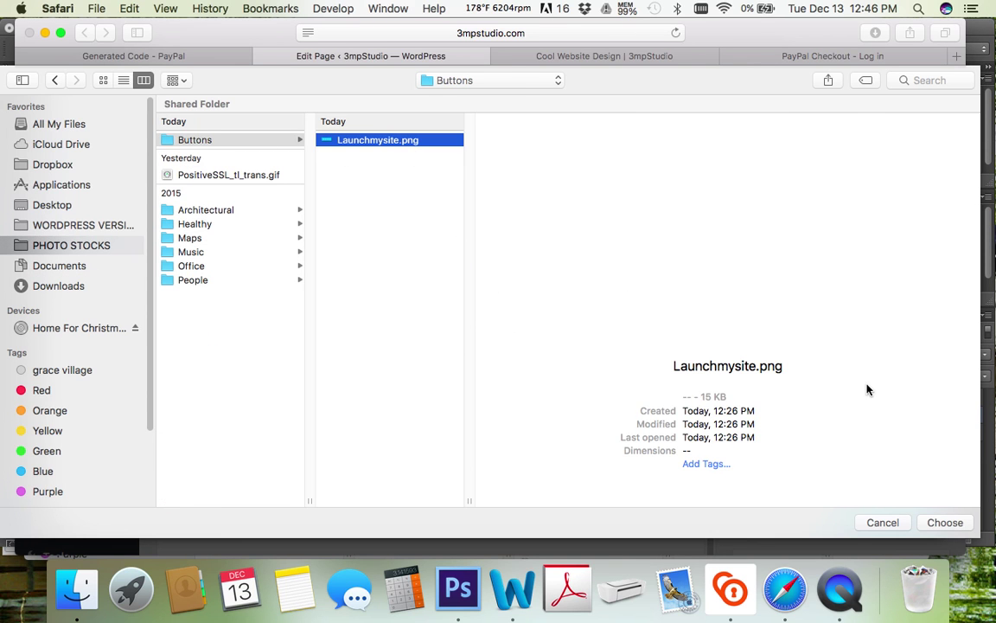
click(944, 523)
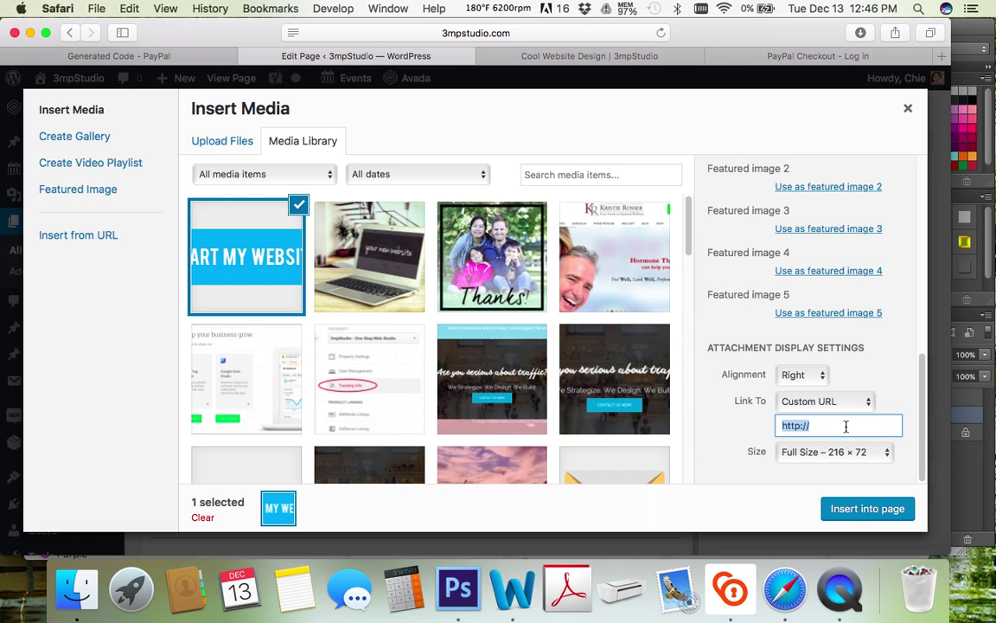
click(841, 425)
click(817, 427)
drag(818, 428, 779, 428)
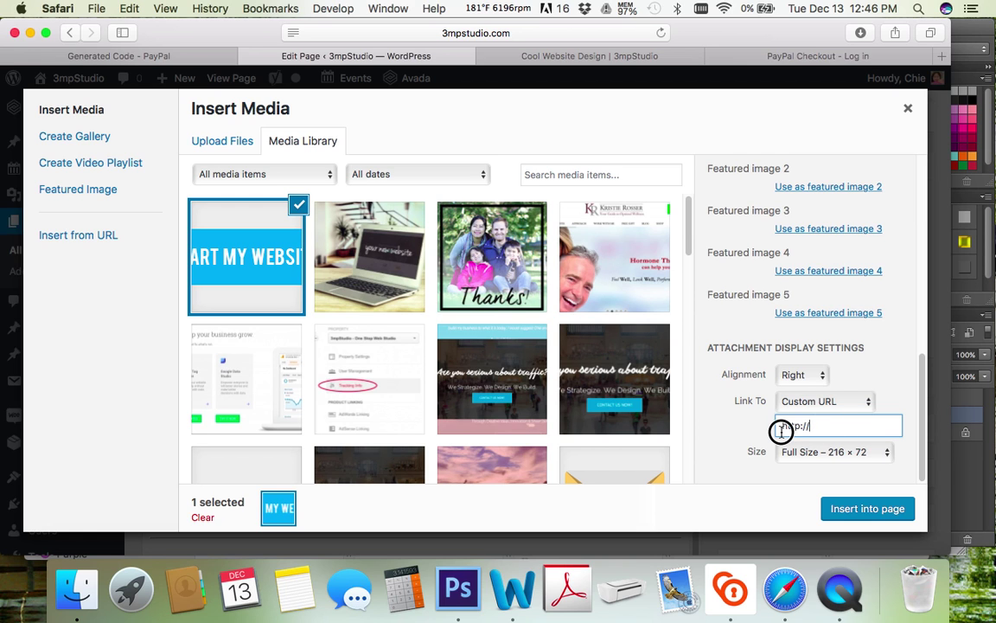
click(813, 377)
click(795, 364)
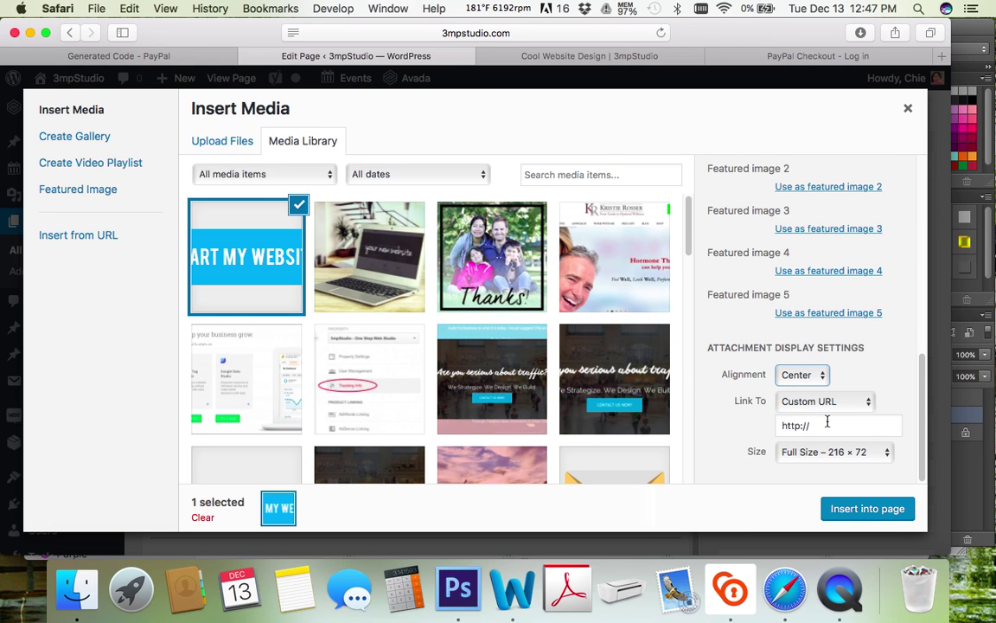
drag(836, 423, 776, 424)
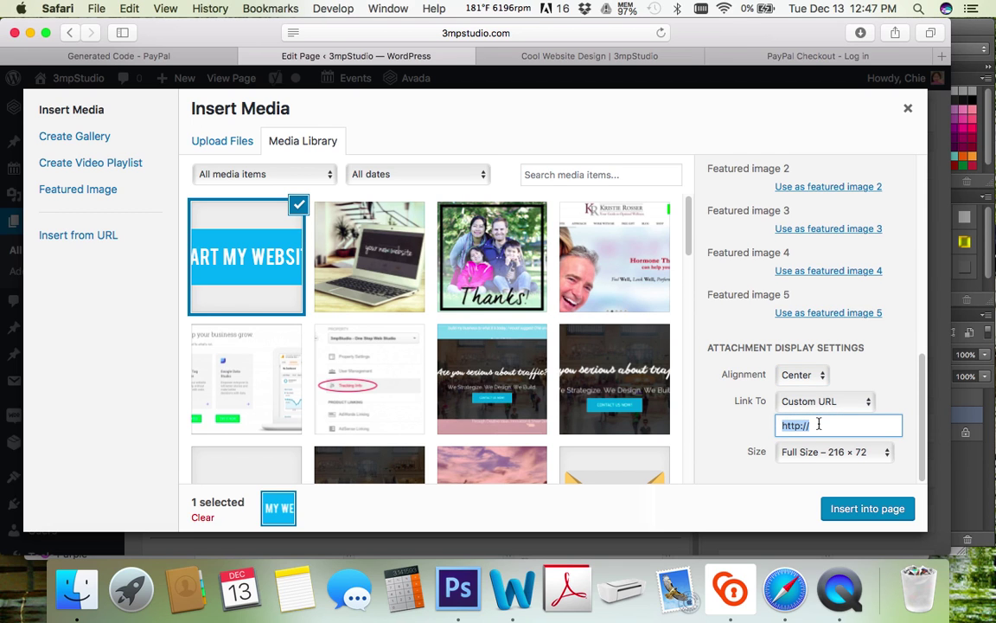
key(super+v)
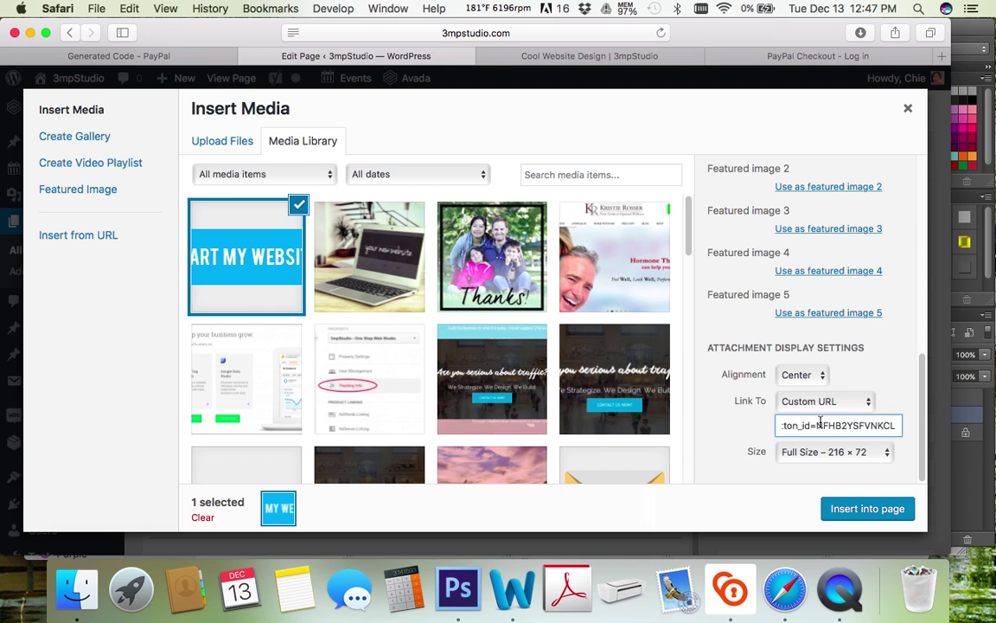
click(200, 57)
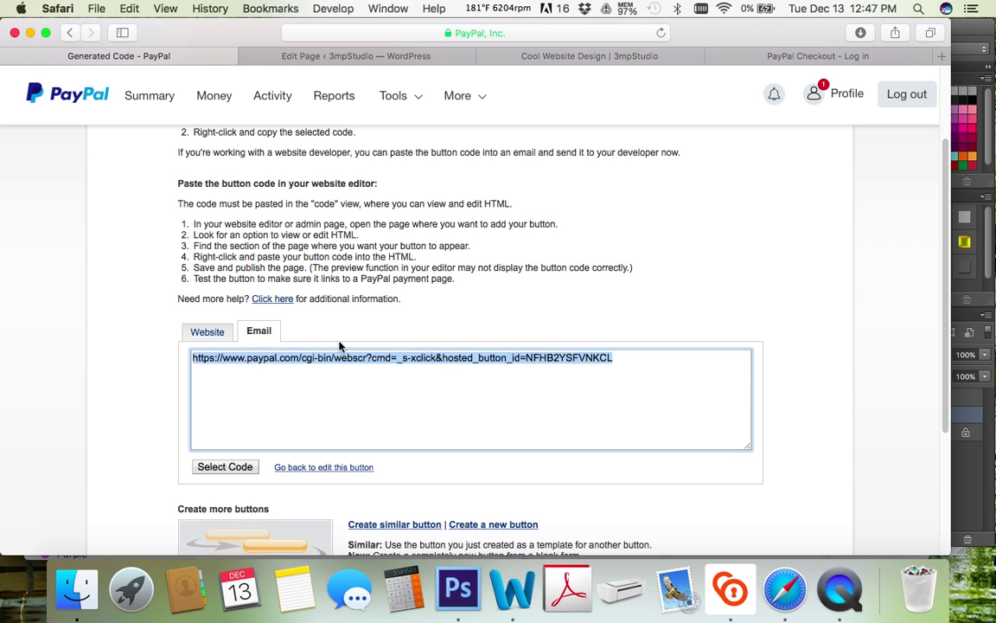
- View the Website version of the PayPal button code, then return to the WordPress editor
click(208, 332)
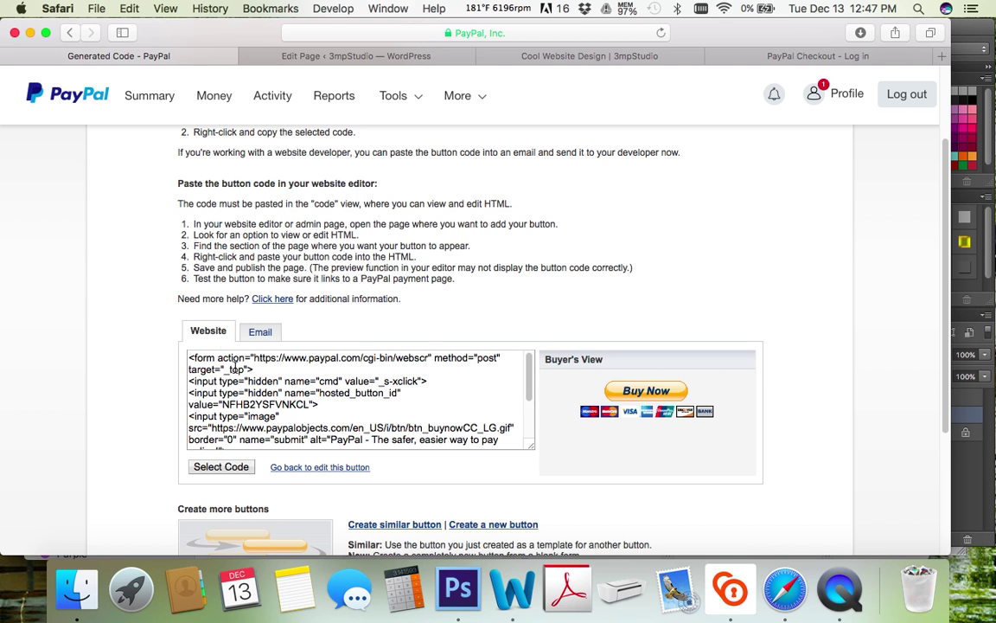
click(220, 398)
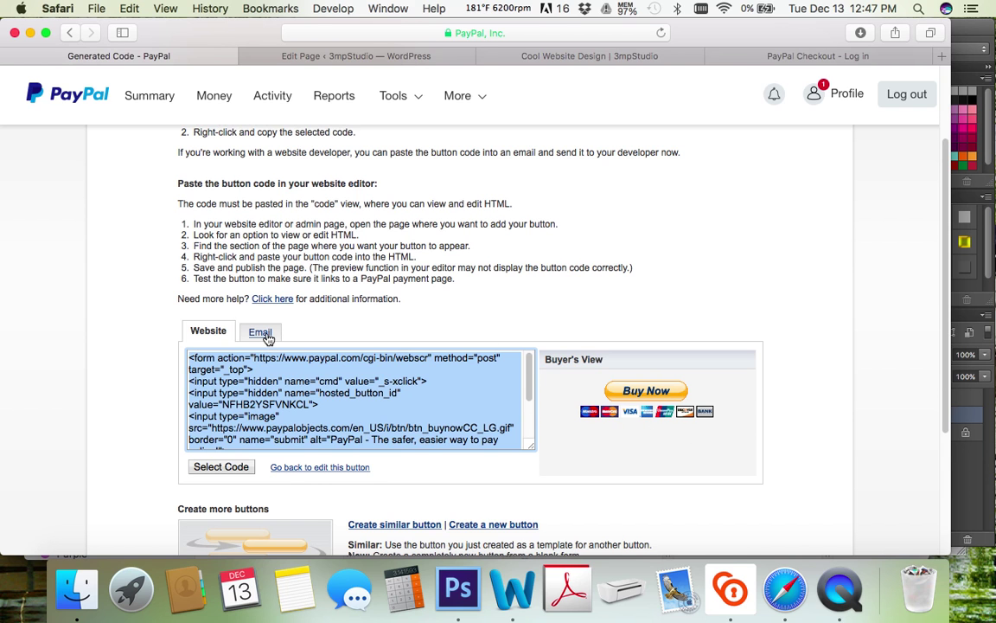
key(ctrl+Tab)
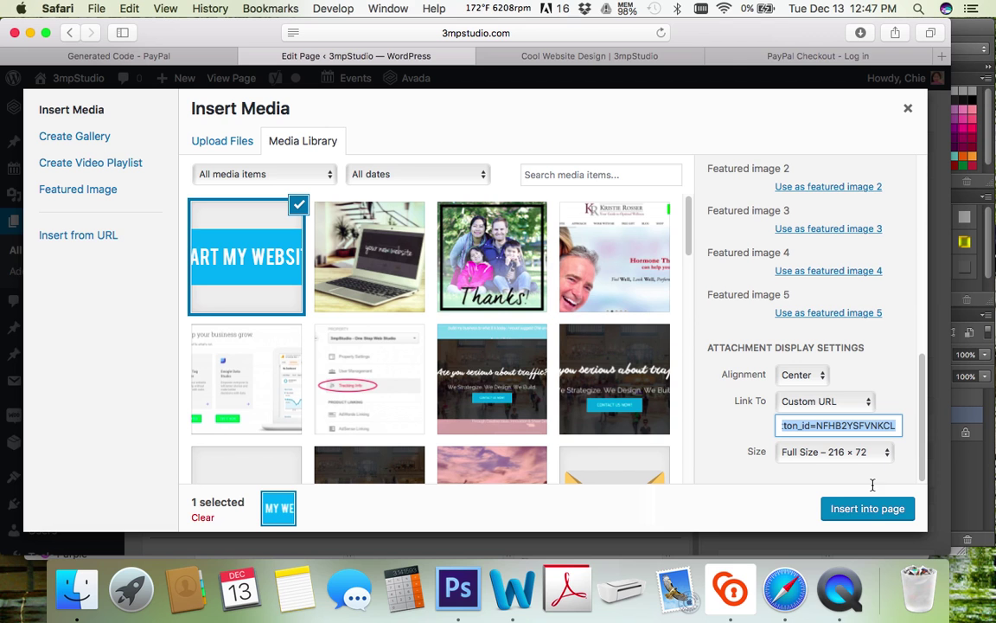
- Insert the linked START MY WEBSITE image into the page and click Update to save
click(867, 509)
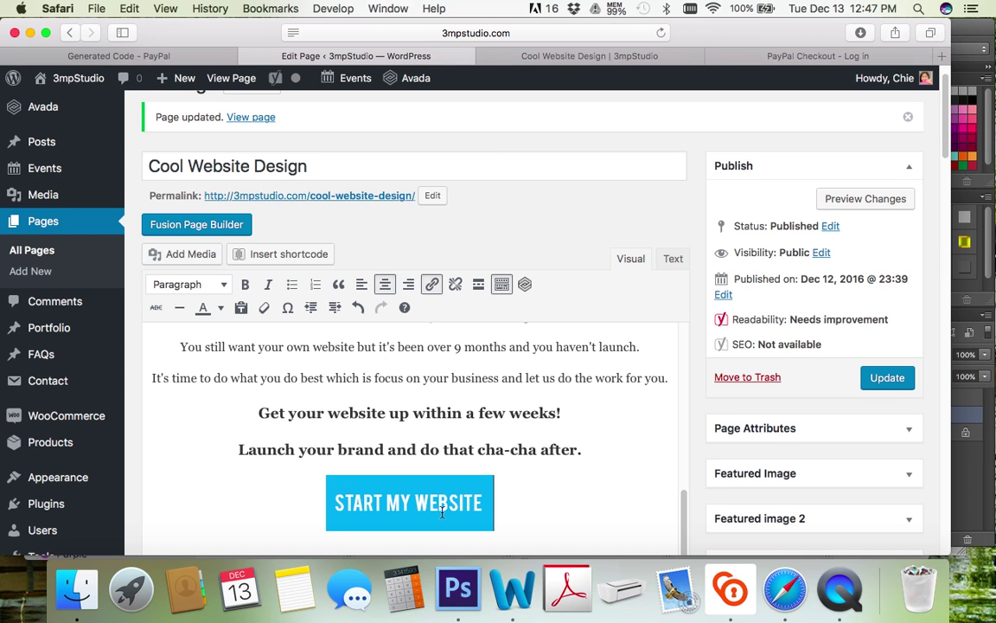
click(463, 503)
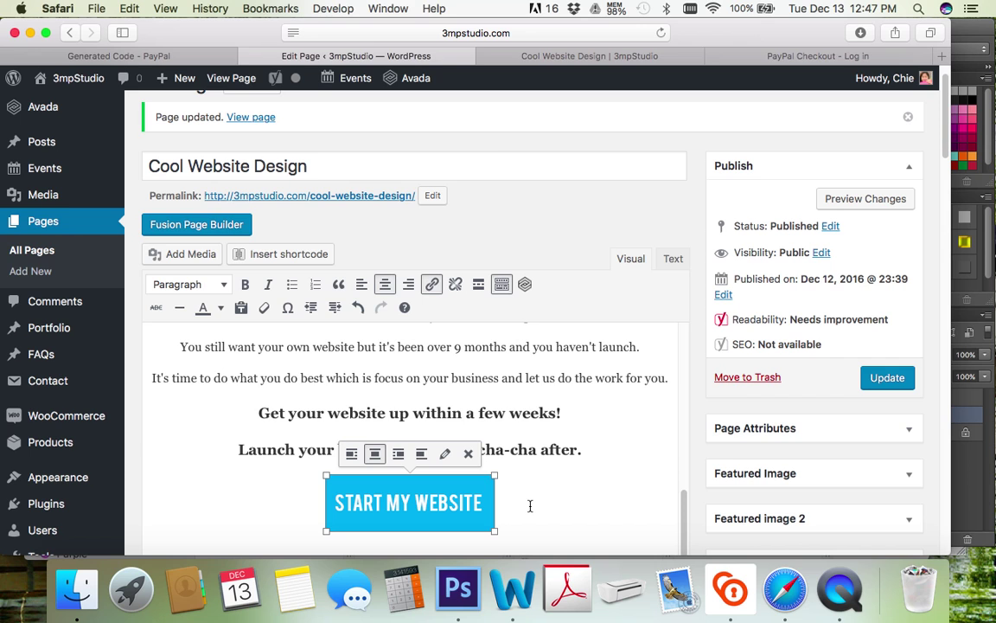
click(886, 378)
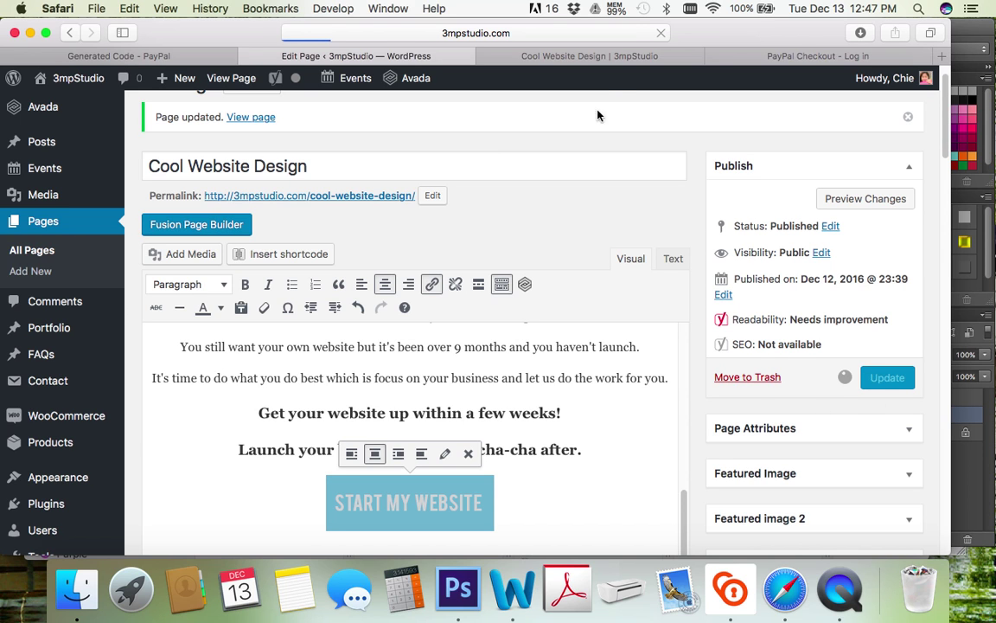
- Close the outdated live-page tab and open View page in a new tab
click(484, 56)
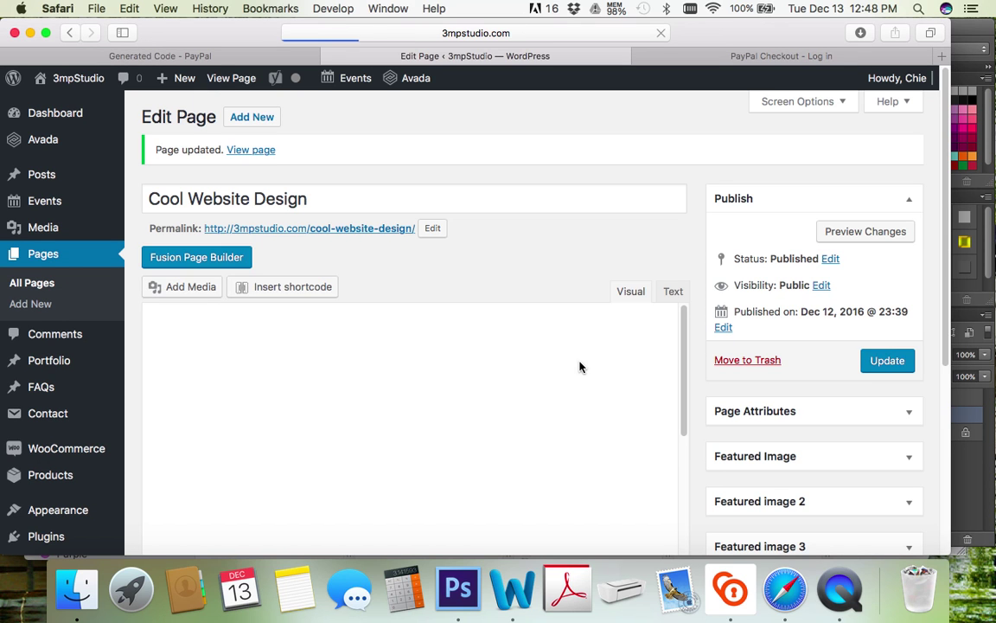
right_click(254, 152)
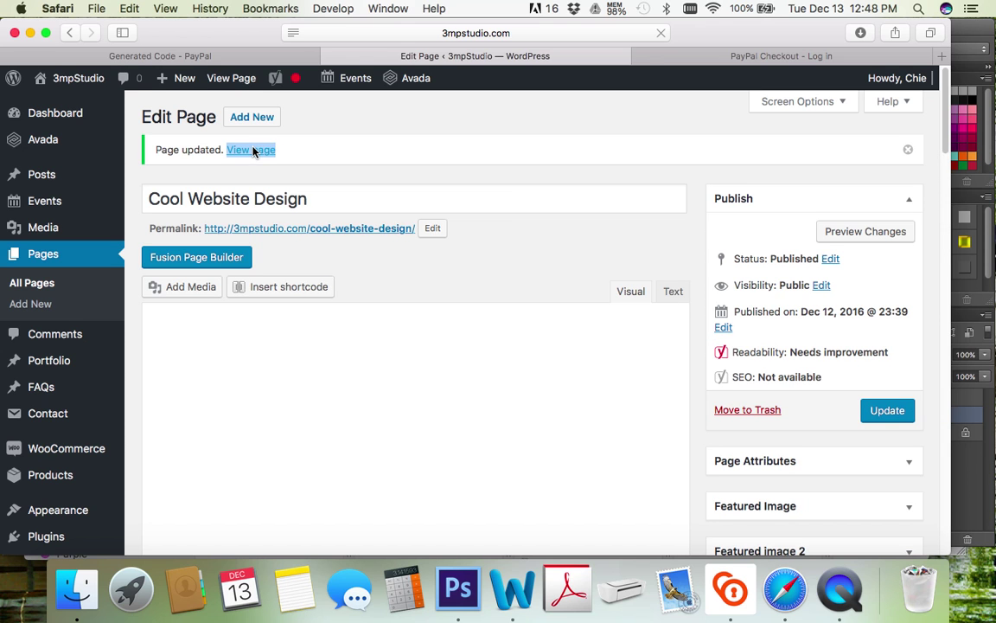
click(270, 156)
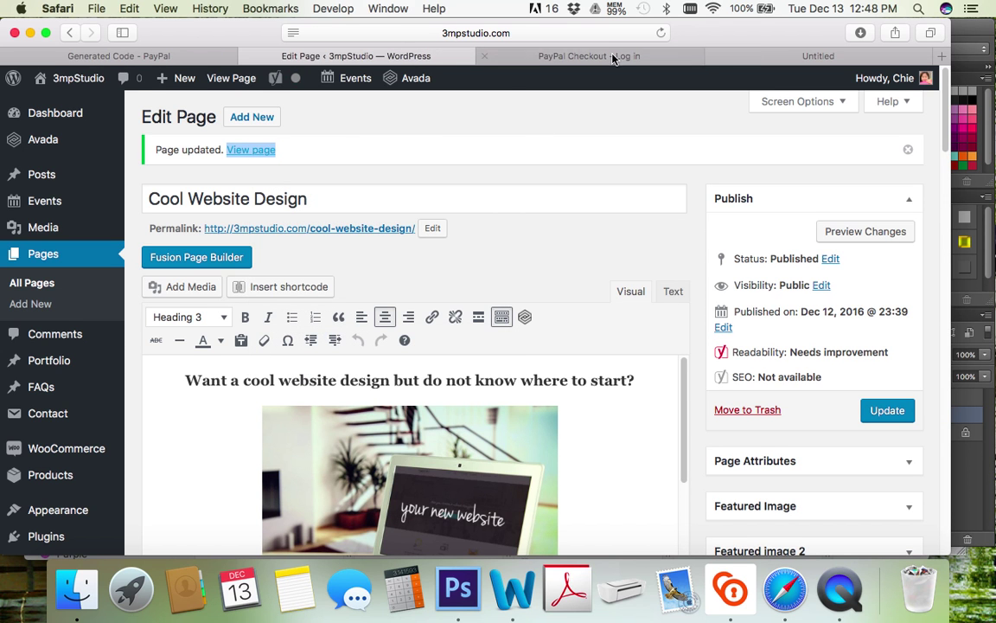
- Scroll the live Cool Website Design page to the centred START MY WEBSITE button
click(777, 58)
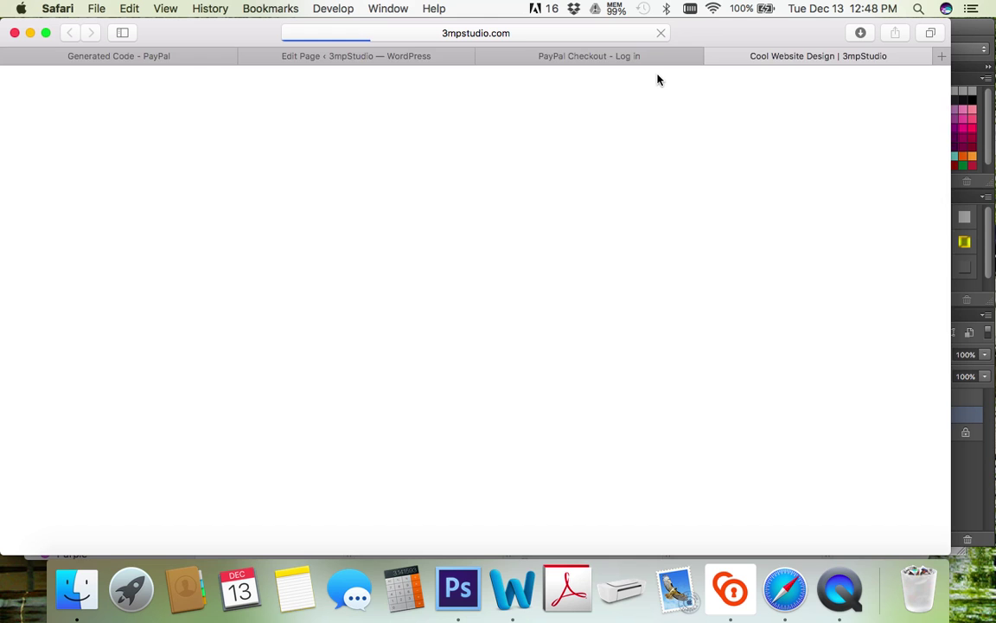
scroll(610, 447, down, 5)
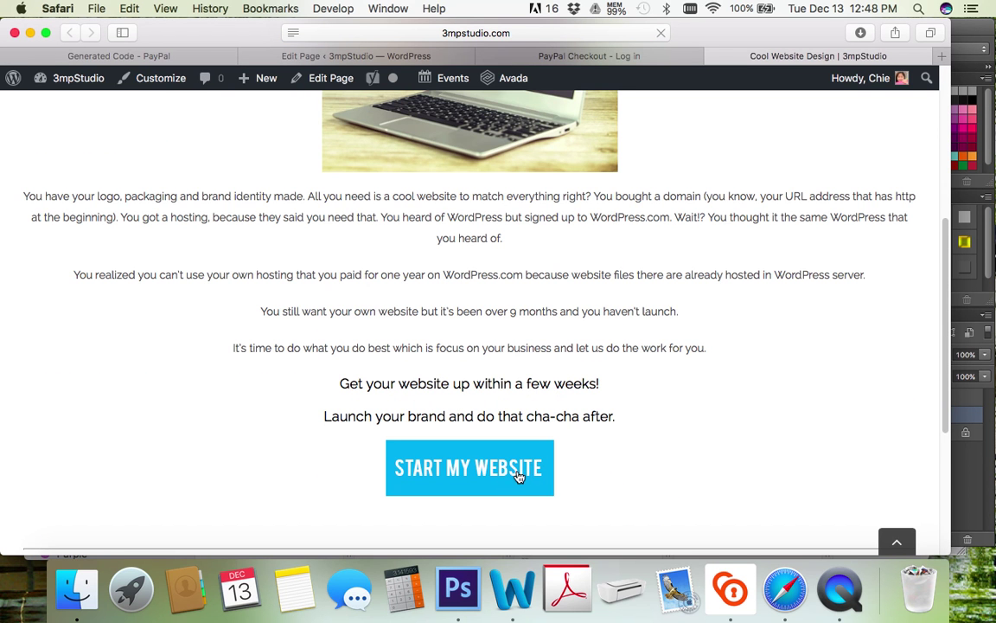
scroll(519, 476, down, 2)
scroll(526, 382, up, 1)
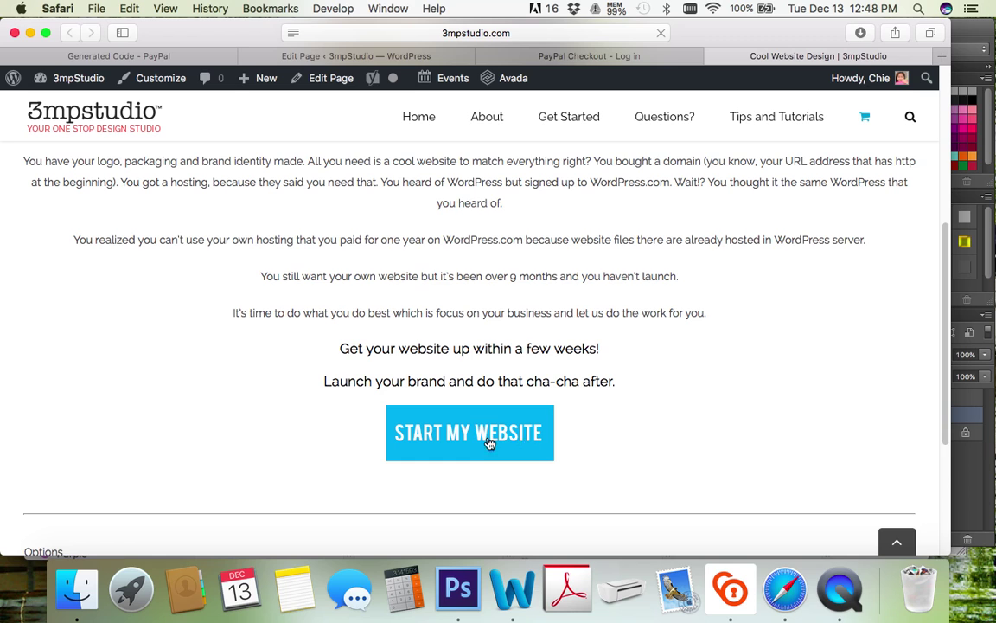